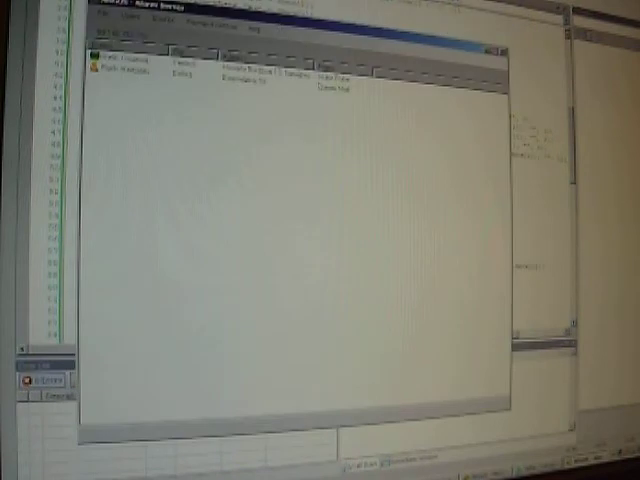
Open the alarm server tray icon's options menu, then dismiss it without choosing anything.
{"action": "right_click", "coordinate": [482, 468]}
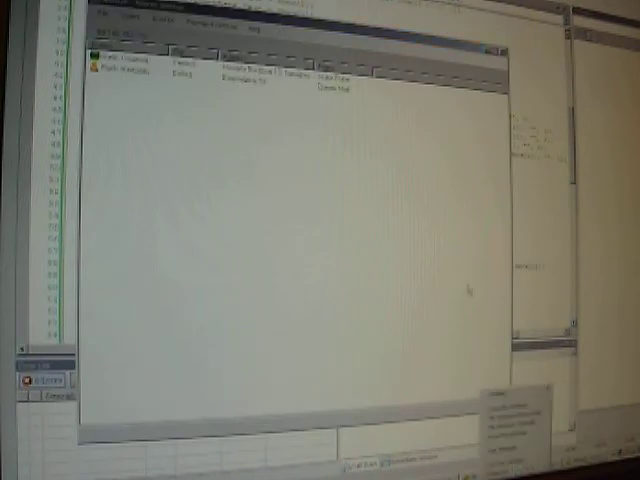
{"action": "left_click", "coordinate": [366, 303]}
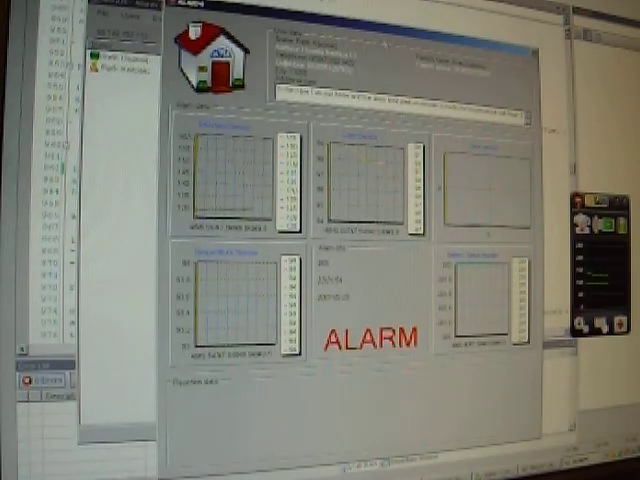
Move the ALARM window up and left to show its sensor graphs.
{"action": "left_click_drag", "start_coordinate": [396, 28], "coordinate": [336, 8]}
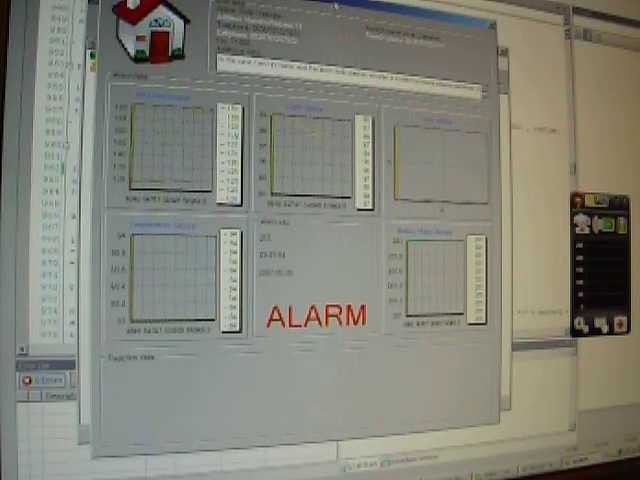